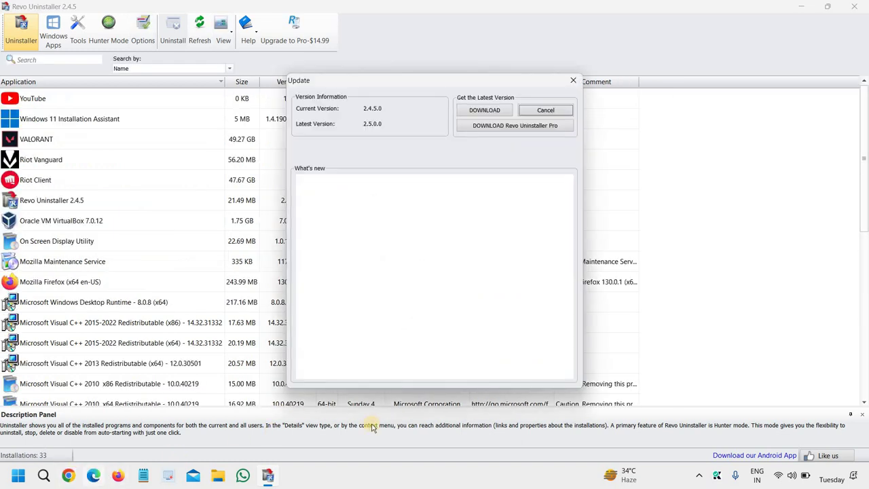
- Dismiss the Revo Uninstaller update notice to reveal the 33 installed programs
click(573, 80)
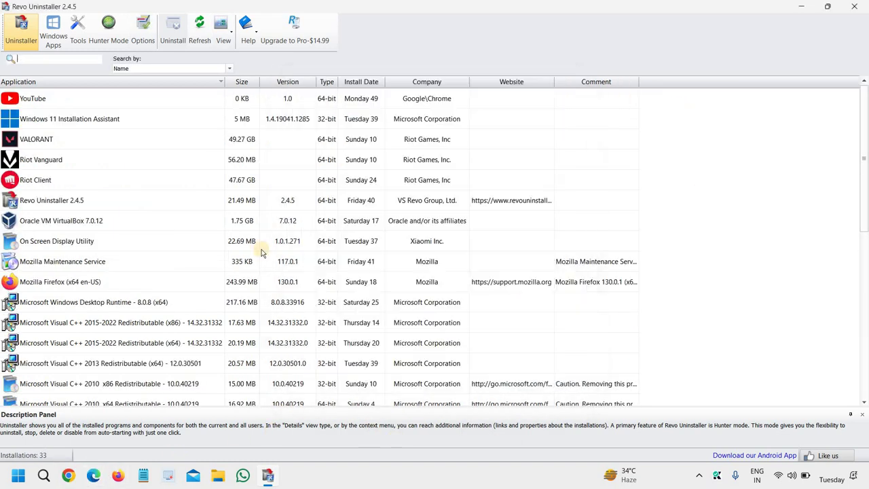
click(74, 476)
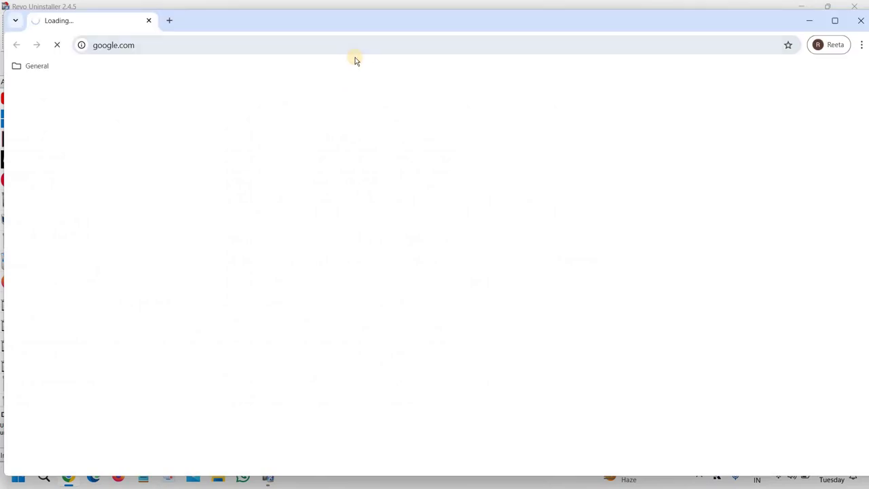
text(rev)
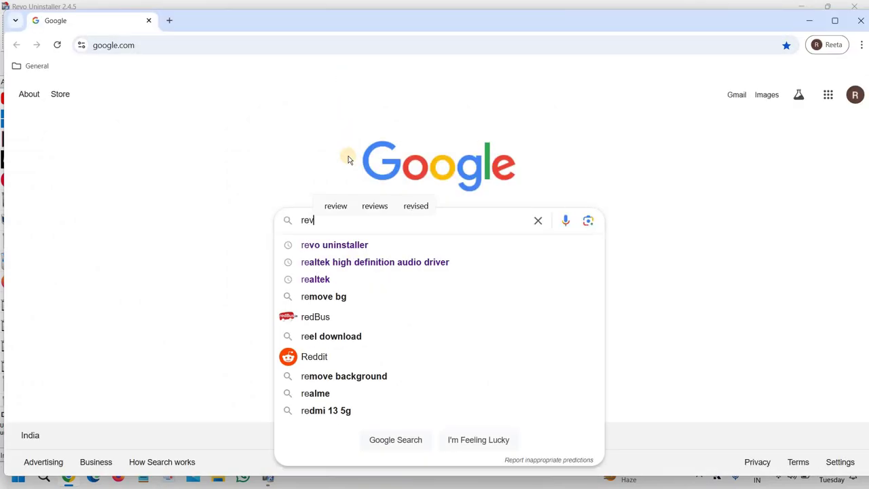
text(o)
click(332, 246)
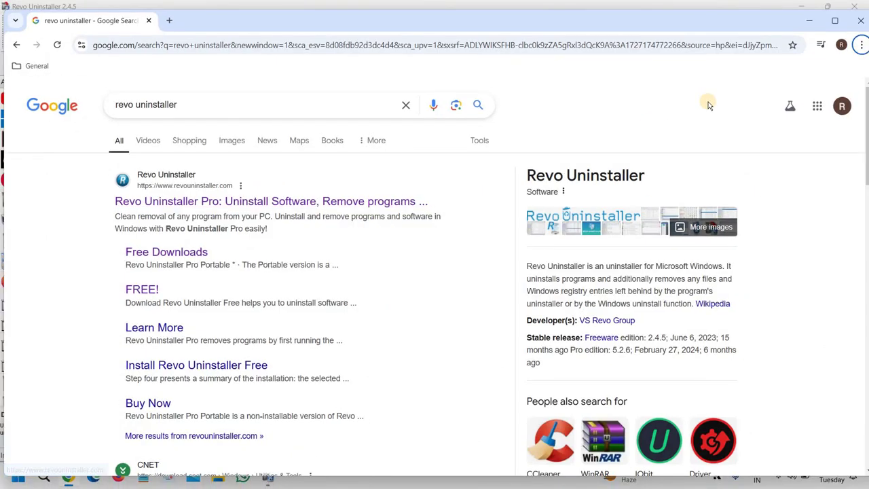
click(851, 25)
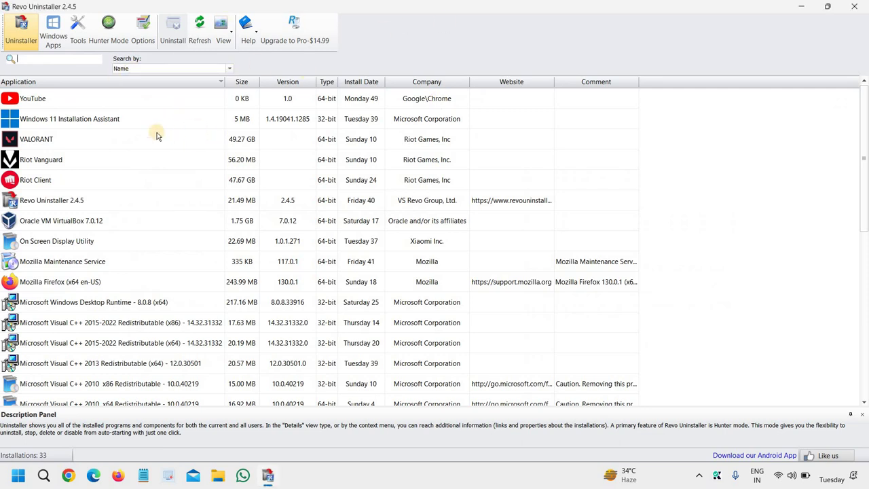
- Select VALORANT (49.27 GB, Riot Games) in the installed programs list
click(45, 163)
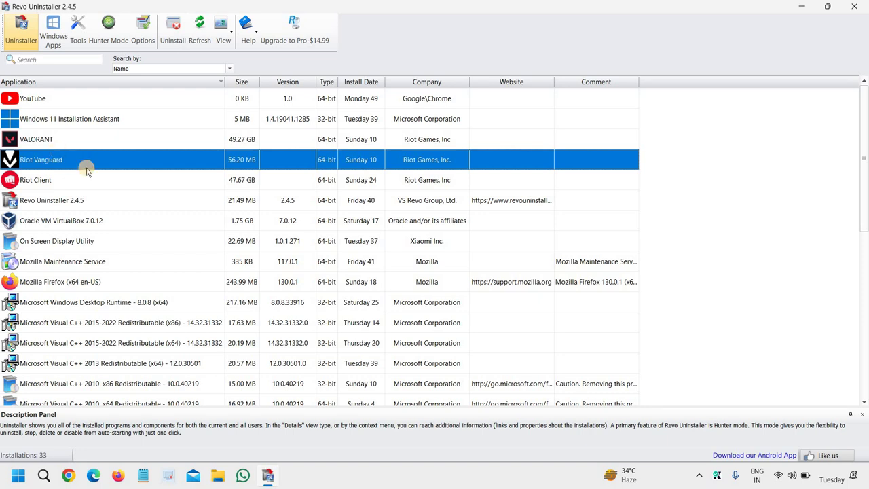
click(39, 141)
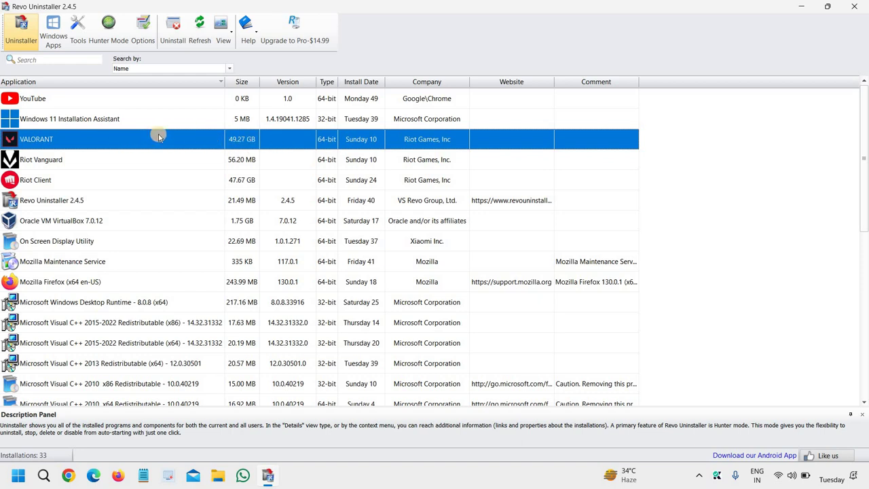
- Start the VALORANT uninstall from its context menu and confirm with Continue
right_click(92, 140)
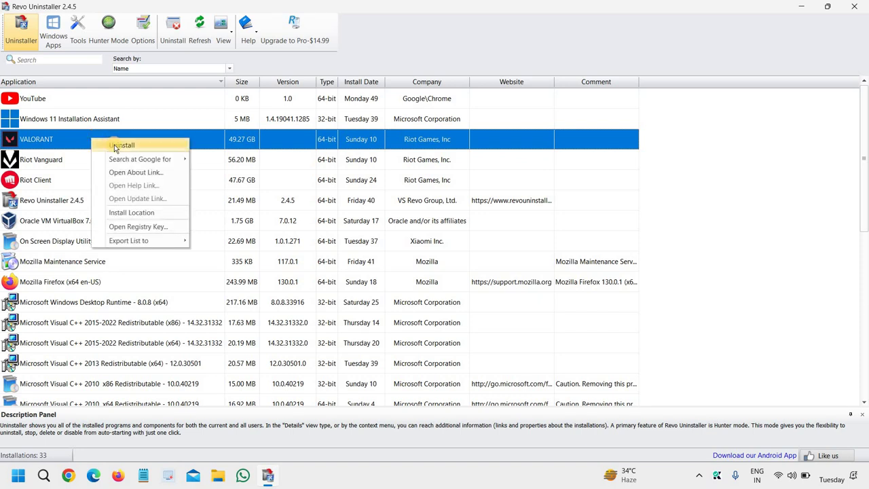
click(115, 147)
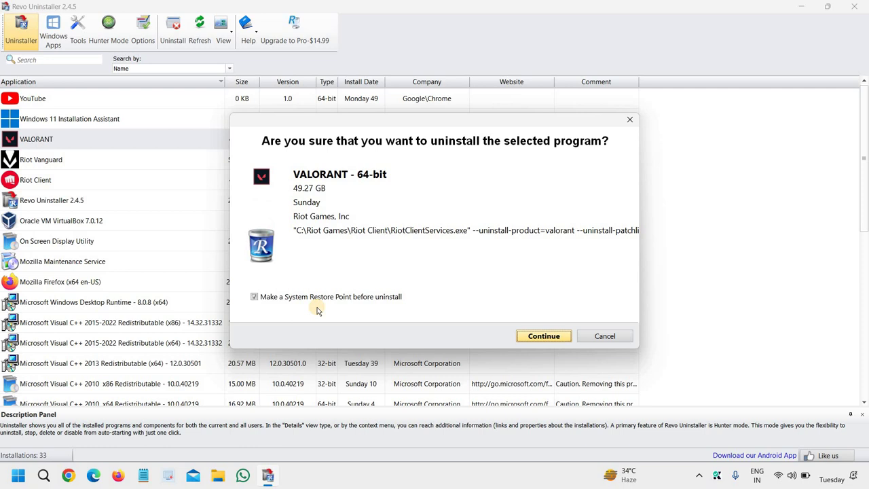
click(534, 341)
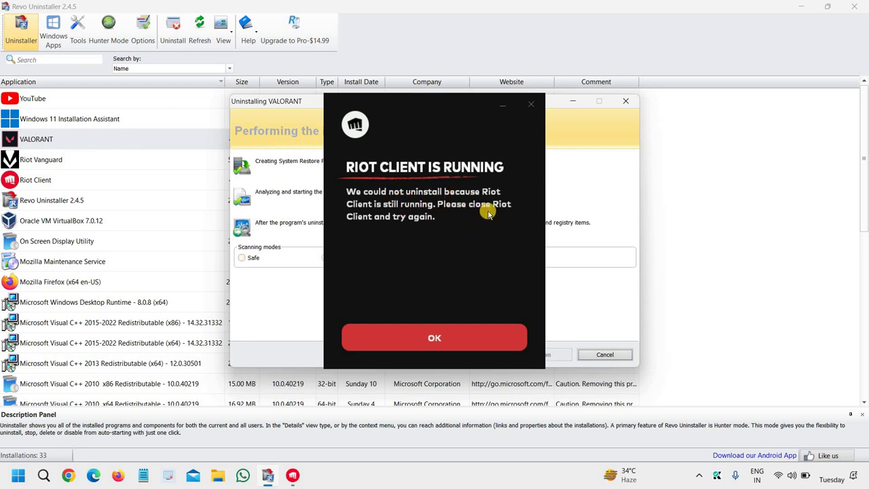
- Dismiss the Riot Client warning and run a Moderate leftover scan for VALORANT
click(431, 332)
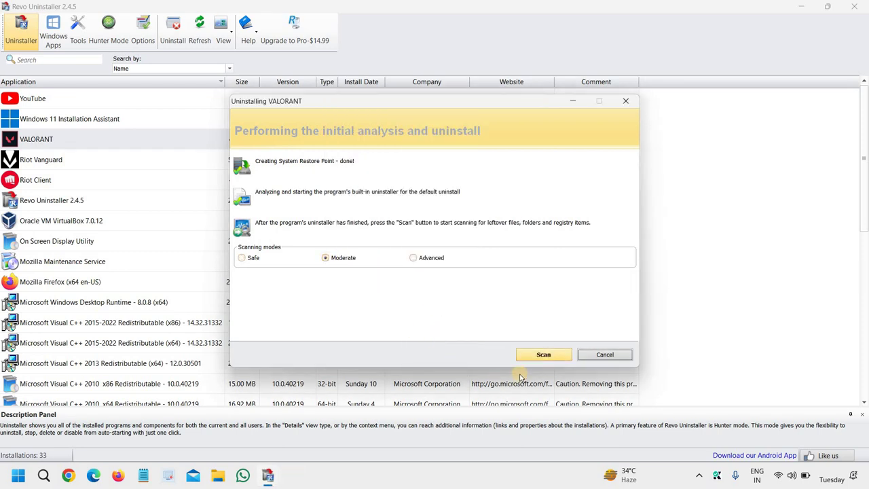
click(543, 354)
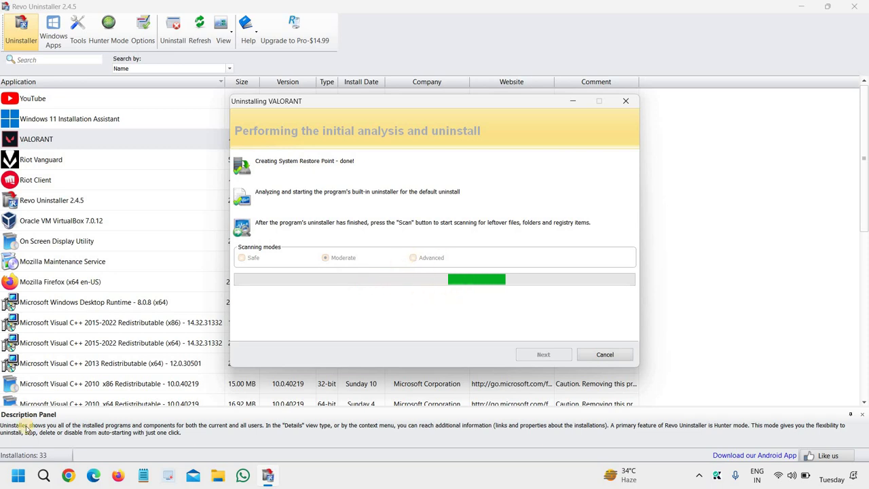
right_click(17, 477)
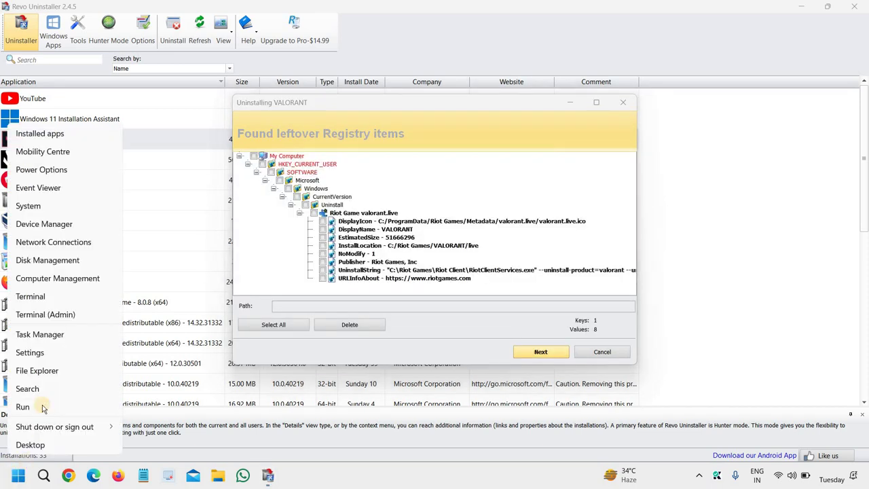
- Open Task Manager maximized and select the Riot Client process
click(47, 337)
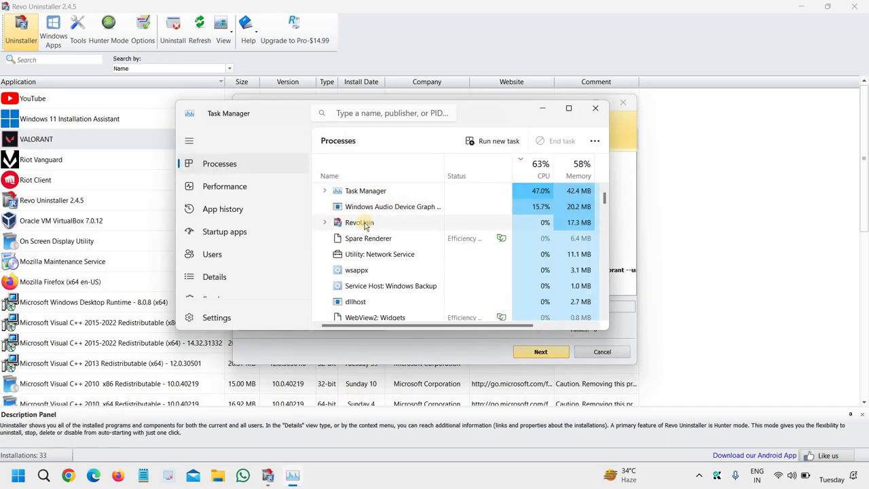
click(567, 109)
scroll(185, 333, down, 2)
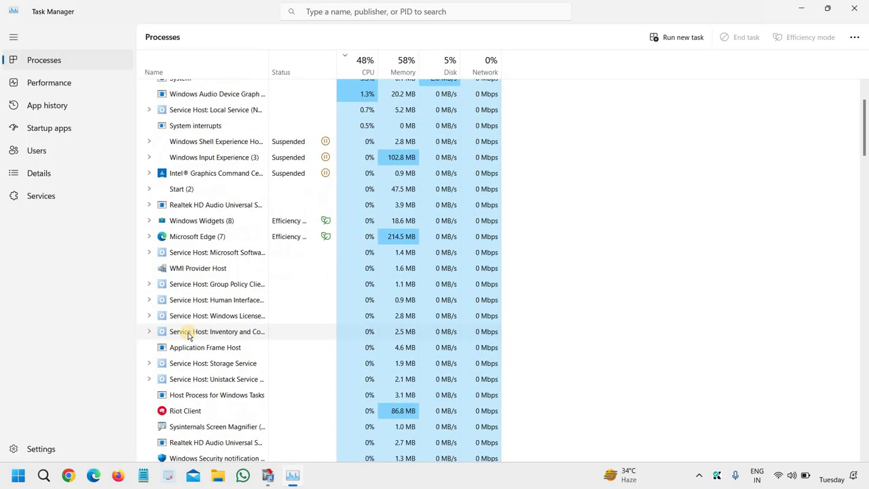
click(172, 417)
right_click(179, 416)
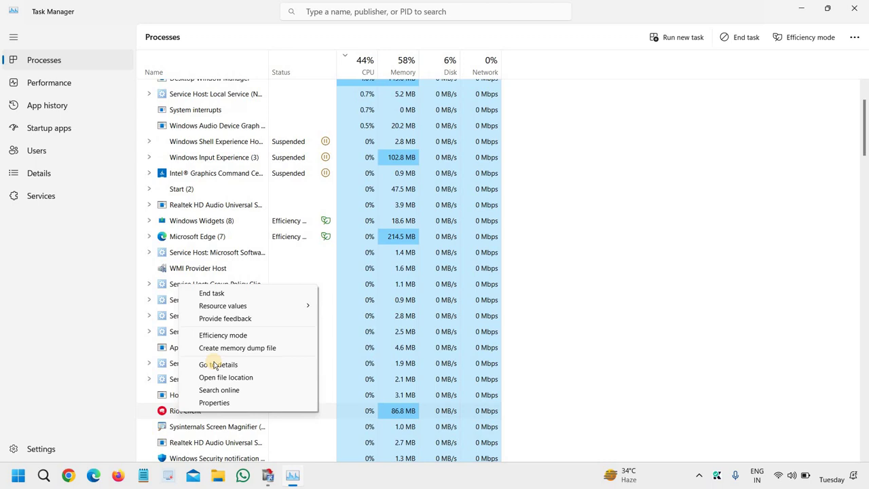
click(192, 406)
- End the Vanguard tray notification task, then close Task Manager
scroll(193, 404, down, 10)
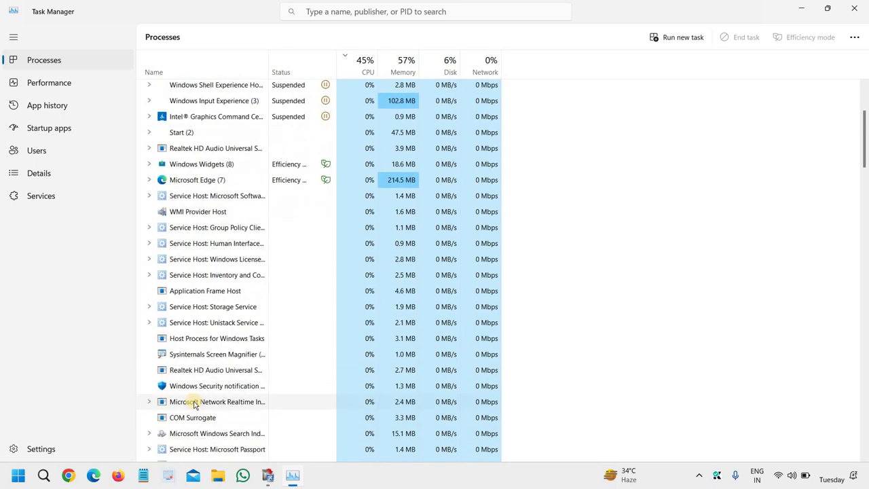
scroll(195, 403, down, 10)
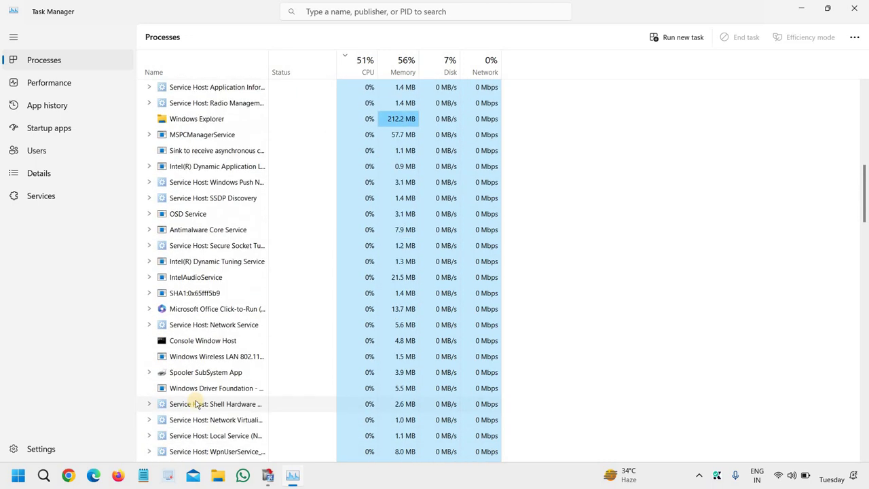
scroll(196, 404, down, 8)
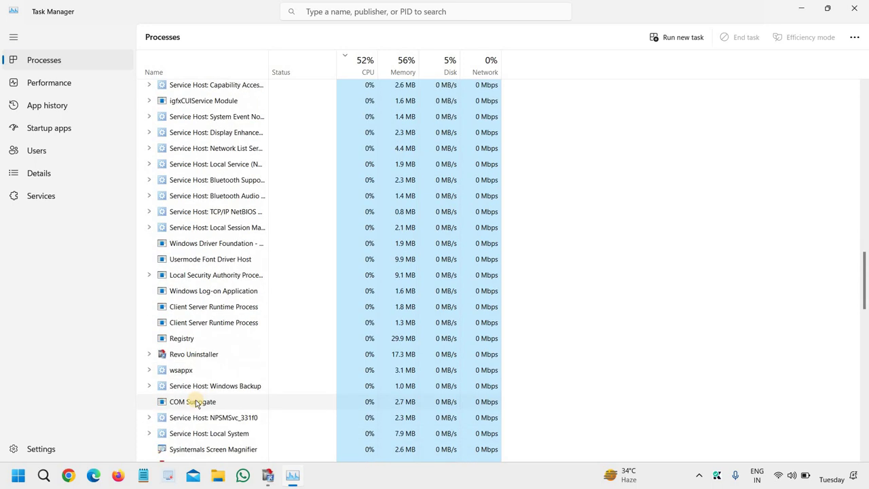
click(204, 385)
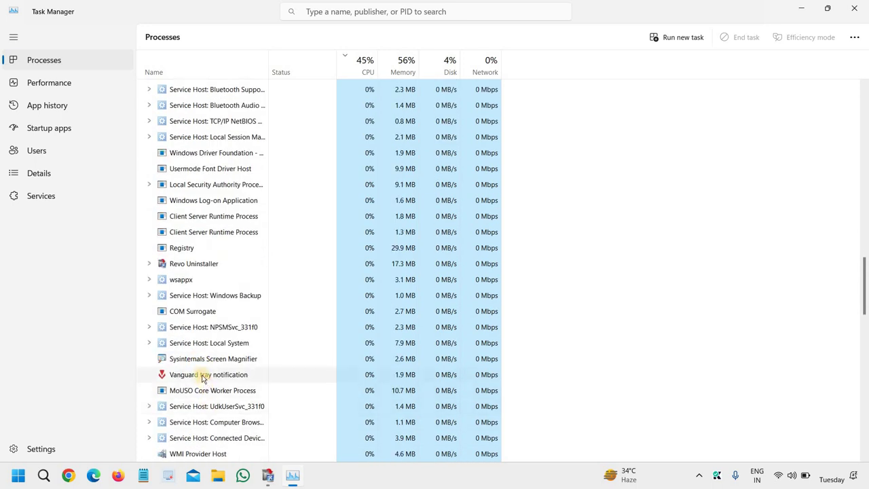
right_click(204, 384)
key(Return)
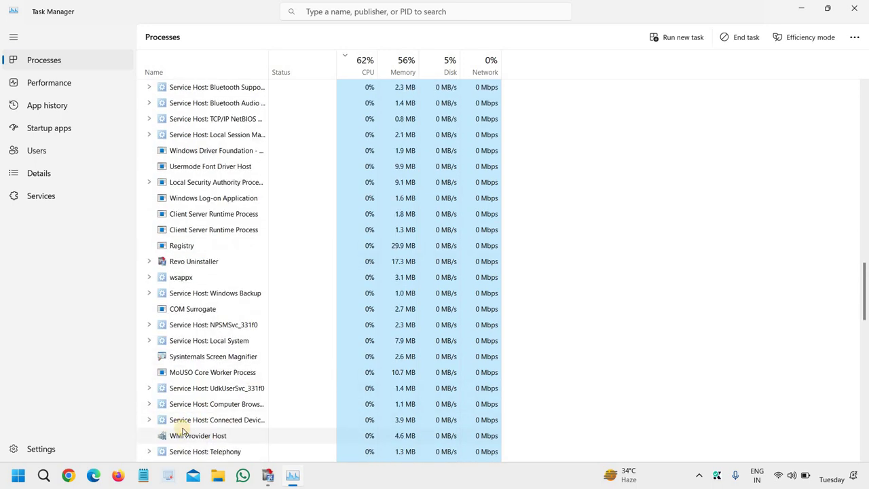
scroll(187, 424, down, 8)
scroll(184, 434, down, 10)
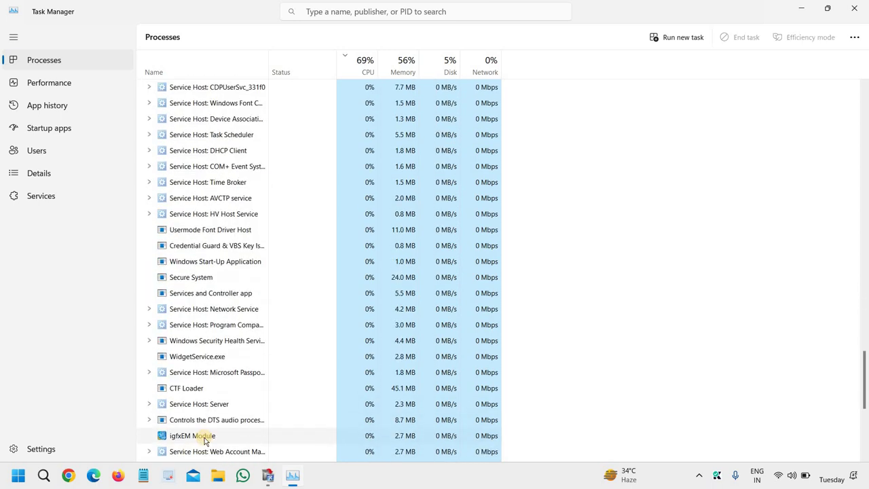
click(854, 9)
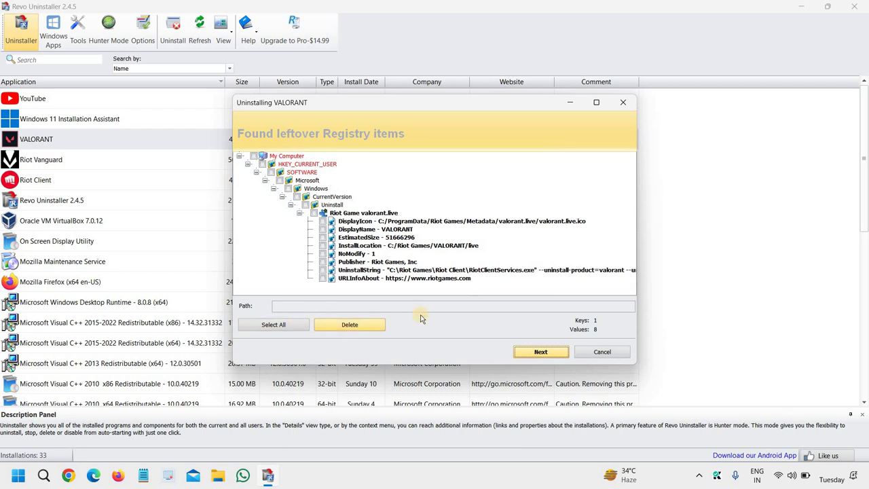
- Dismiss the leftover registry window and re-run the VALORANT uninstall without a restore point
click(603, 352)
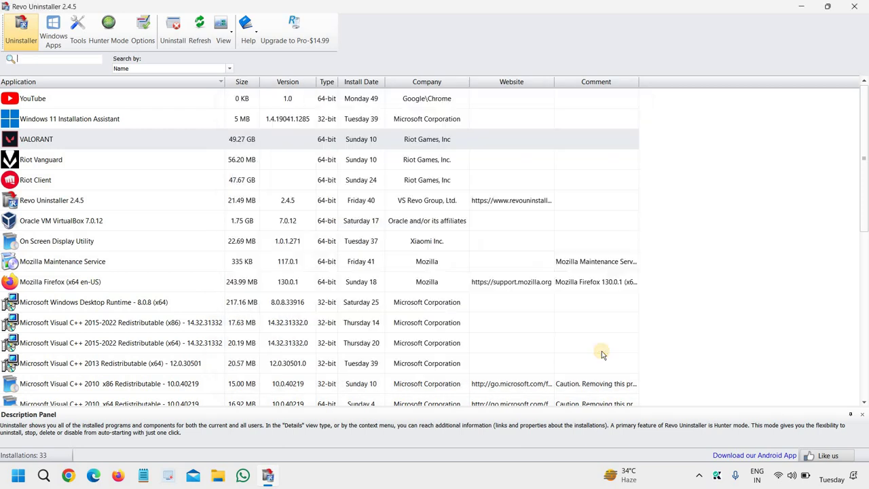
right_click(96, 146)
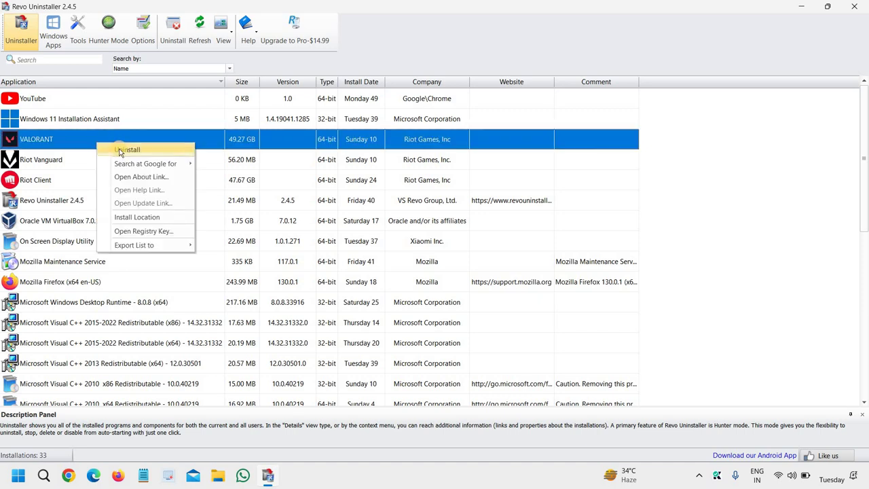
click(120, 151)
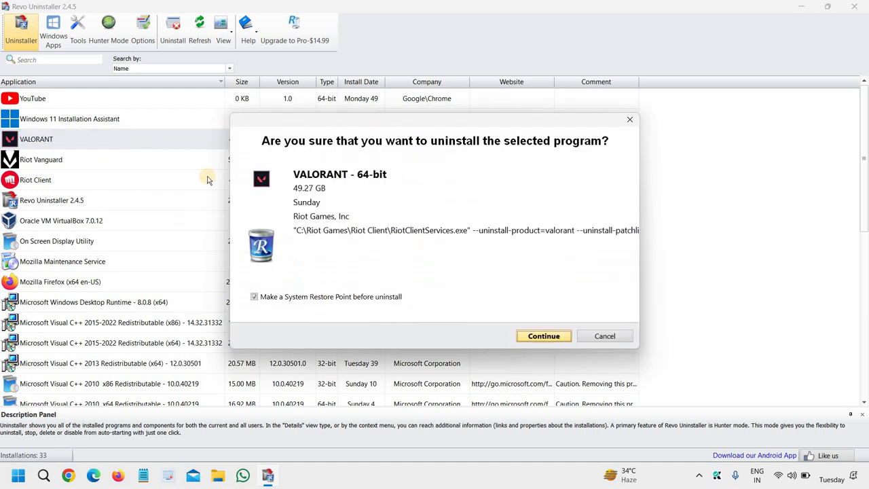
click(254, 296)
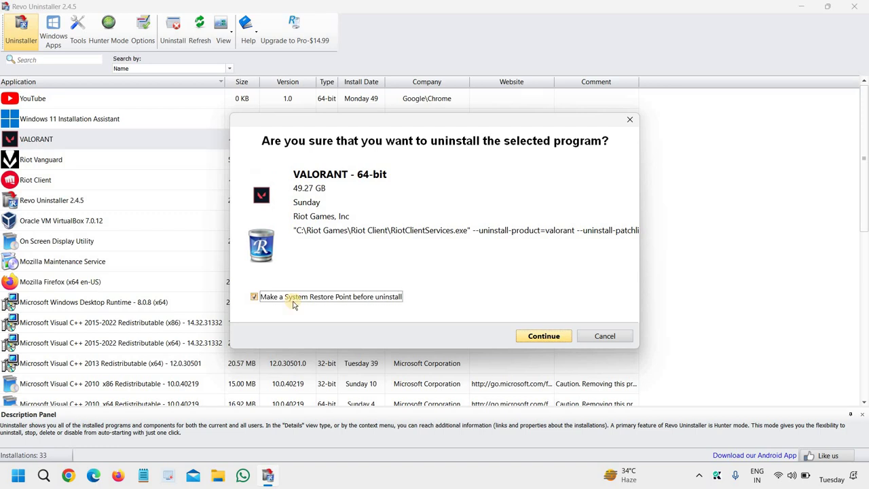
click(543, 337)
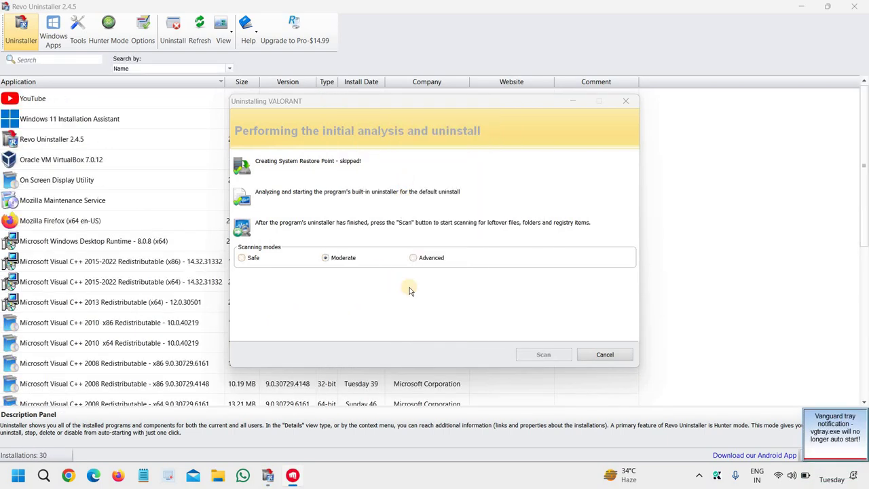
- Close the Riot success message and scan VALORANT leftovers in Moderate mode
click(336, 259)
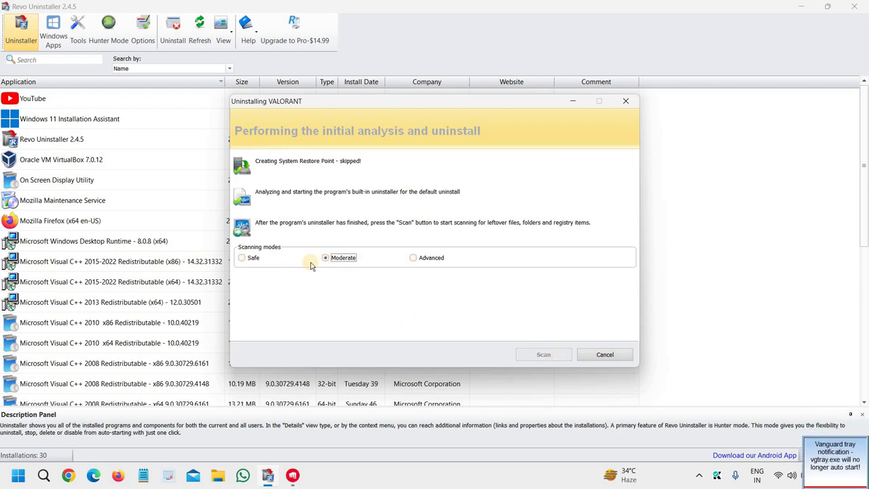
click(432, 325)
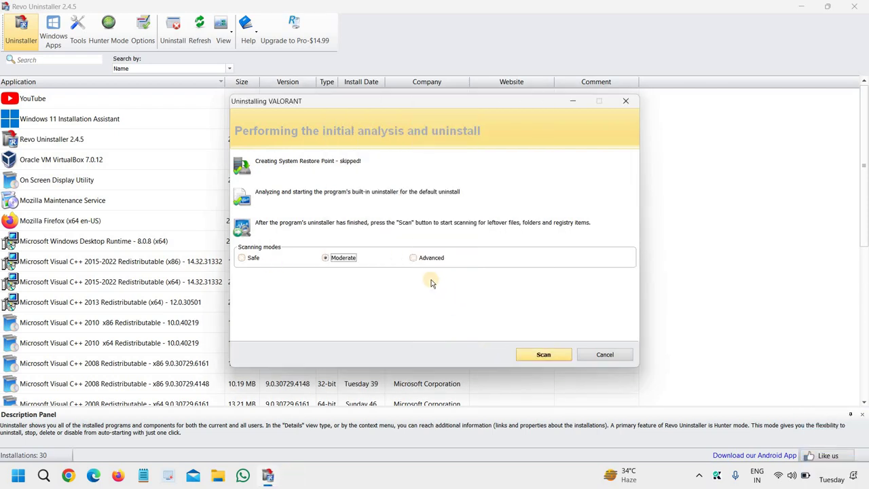
click(543, 355)
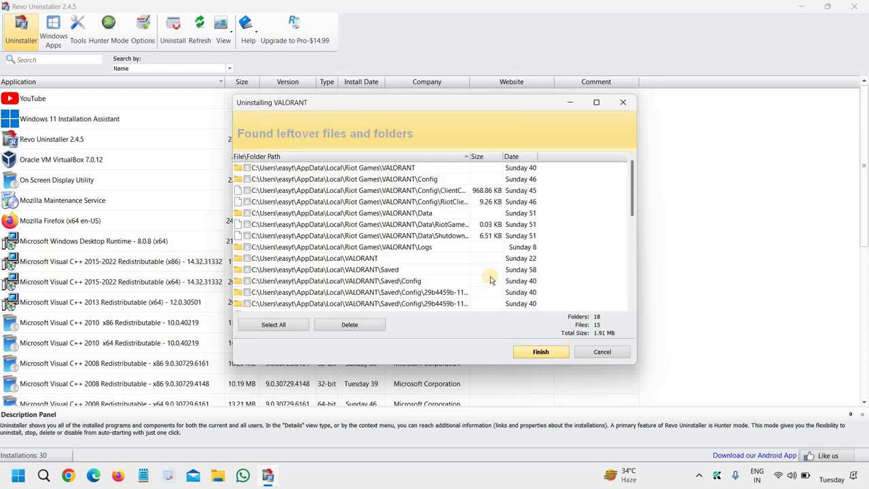
- Select all 18 leftover folders and 15 files and delete them, confirming with Yes
click(273, 325)
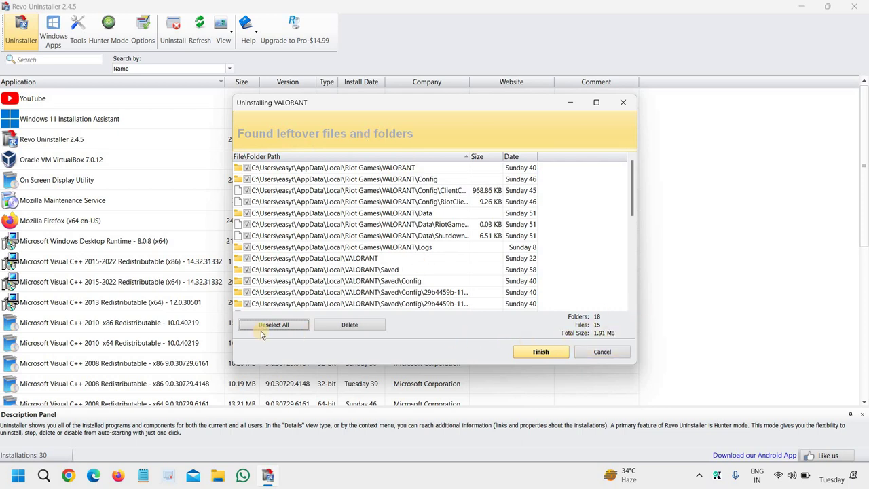
click(351, 327)
click(462, 263)
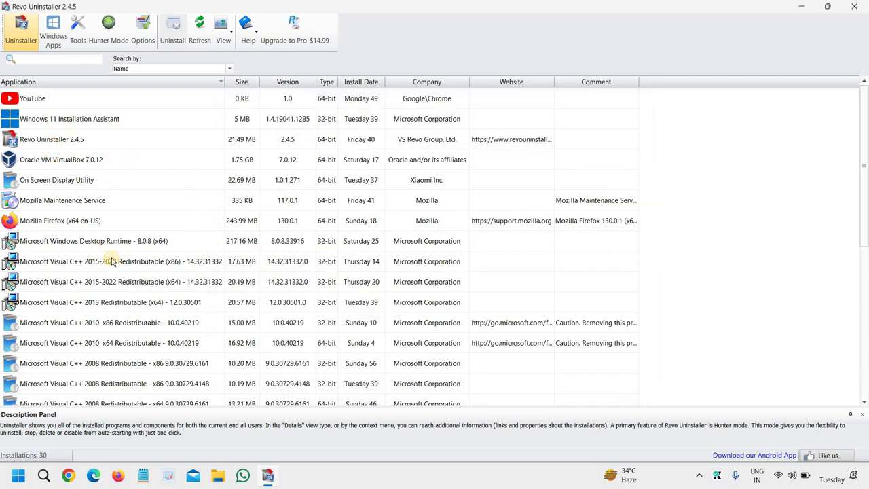
- Check the 30-program list no longer includes VALORANT, then close Revo Uninstaller
scroll(112, 261, down, 5)
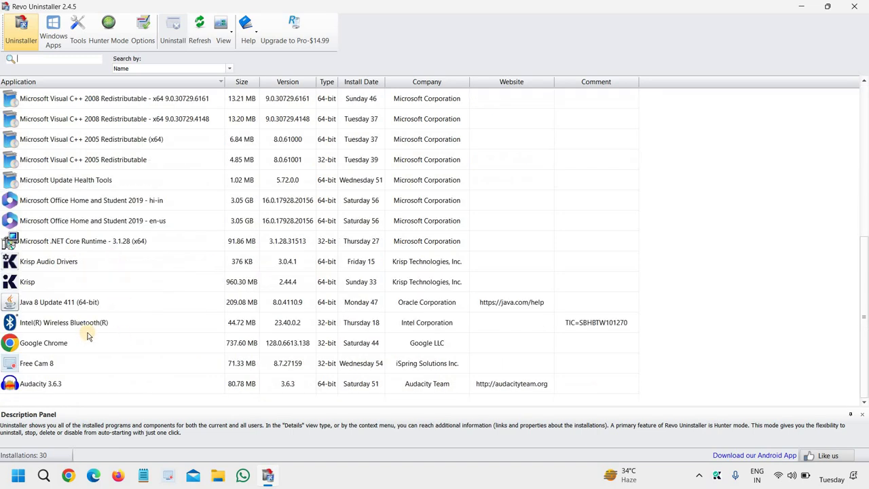
scroll(88, 335, up, 5)
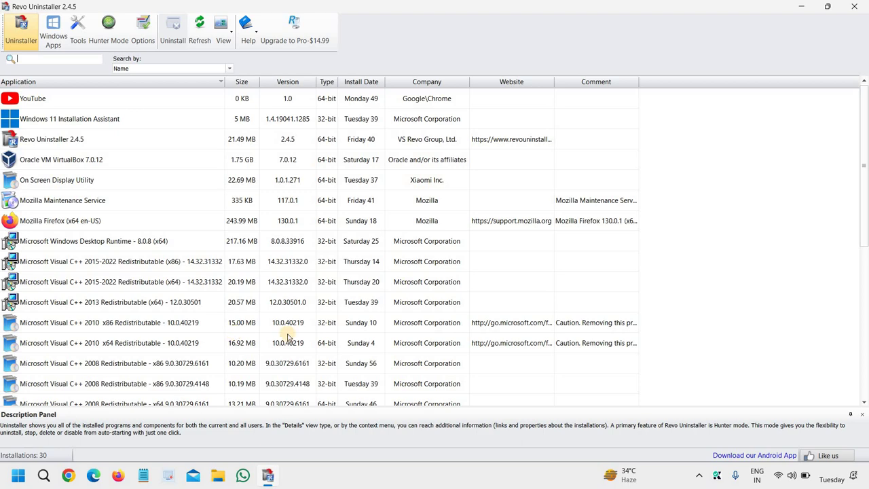
click(854, 6)
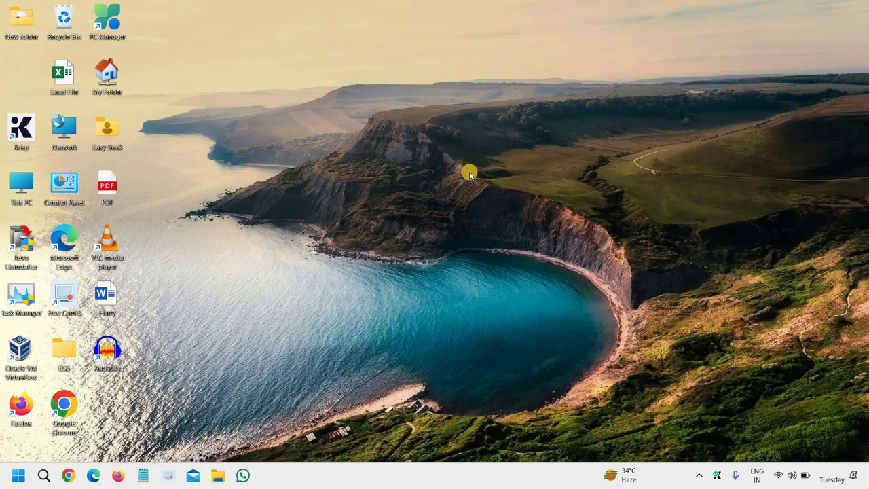